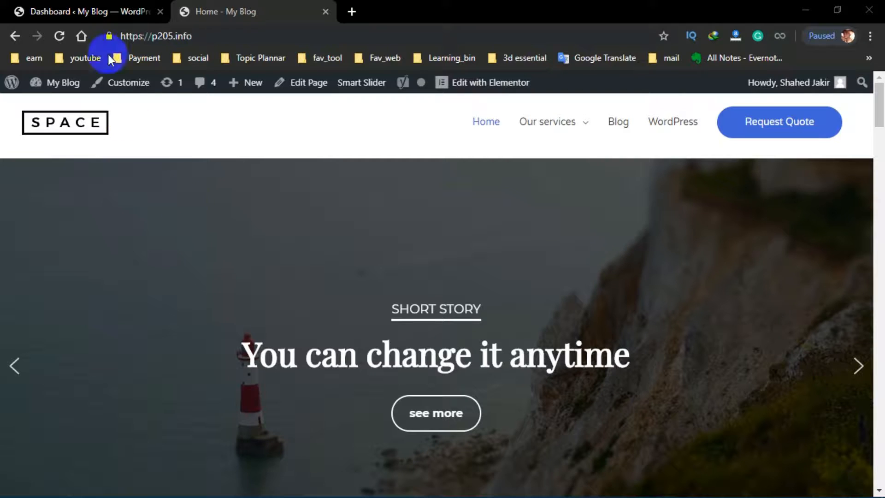
Step: Search the plugin directory for "updraft", then install and activate the UpdraftPlus WordPress Backup Plugin and dismiss its welcome message
{"action": "left_click", "coordinate": [109, 18]}
{"action": "left_click", "coordinate": [68, 401]}
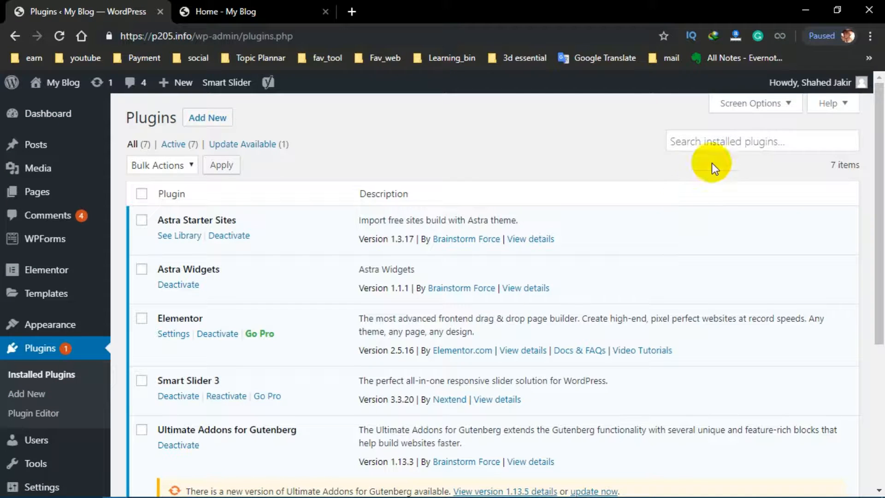
{"action": "left_click", "coordinate": [224, 122]}
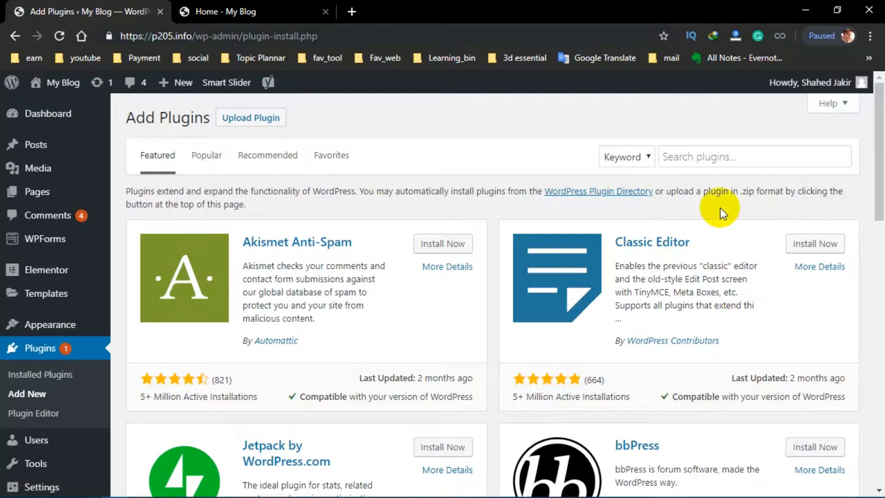
{"action": "left_click", "coordinate": [719, 158]}
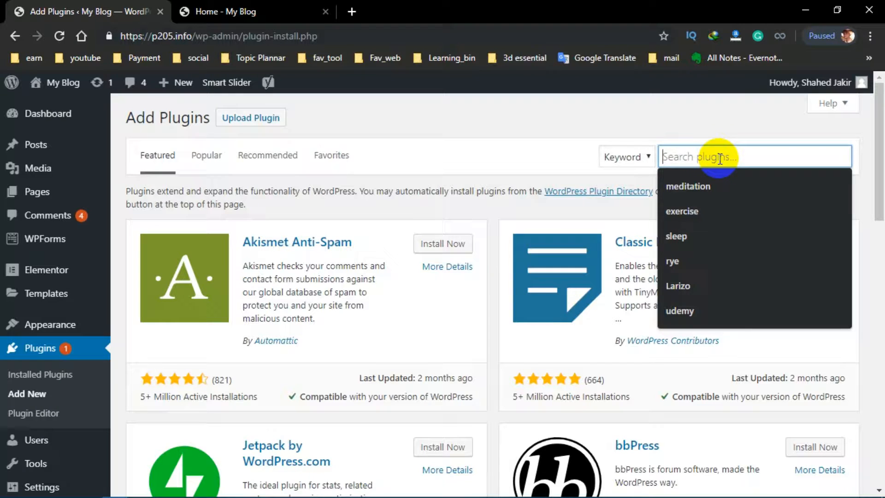
{"action": "type", "text": "updraft"}
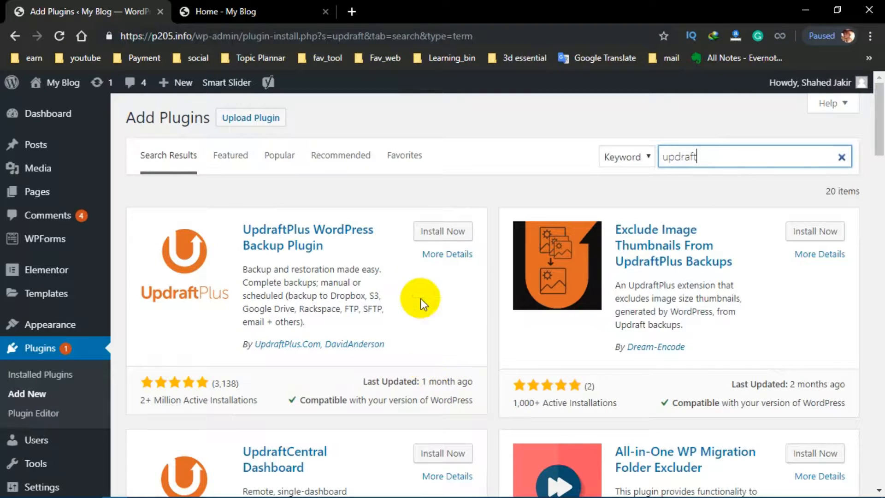
{"action": "left_click", "coordinate": [427, 233]}
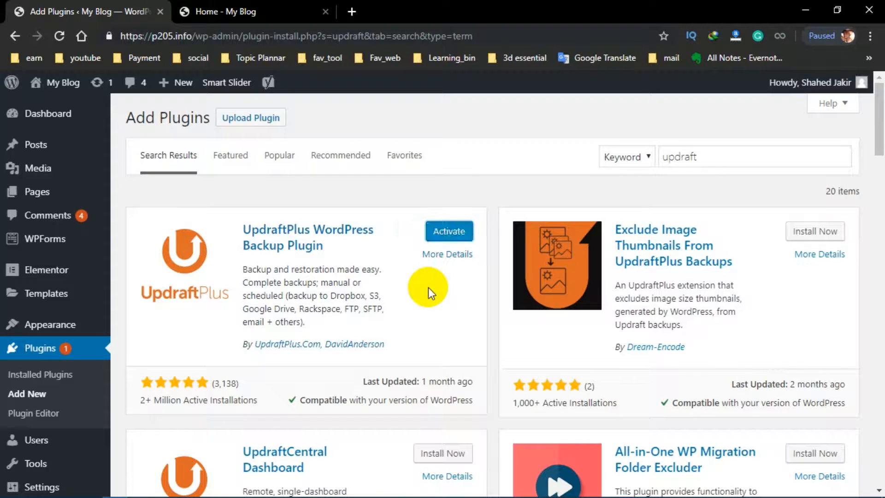
{"action": "left_click", "coordinate": [441, 239]}
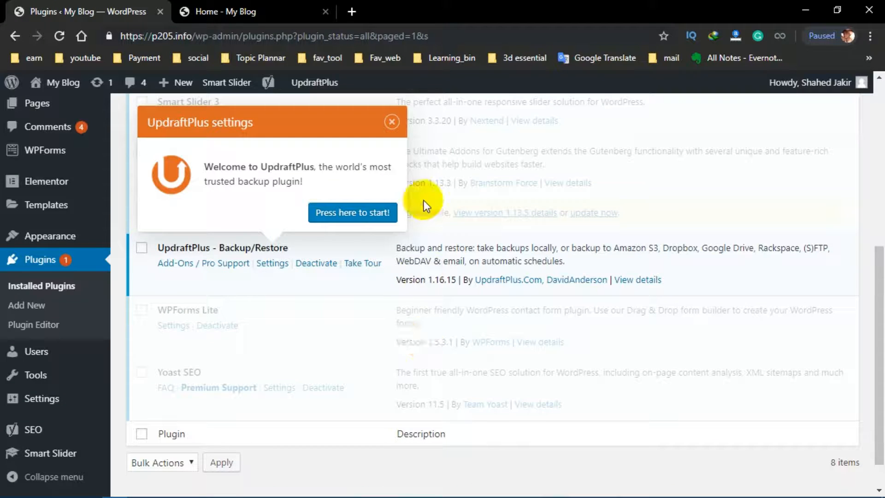
{"action": "left_click", "coordinate": [392, 122]}
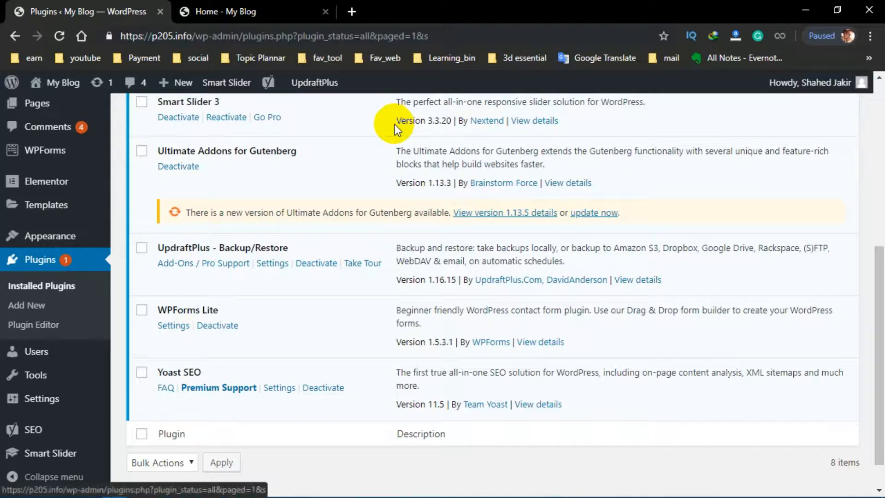
Step: Run a new UpdraftPlus backup including the database and files, allowing the backup to be deleted only manually
{"action": "left_click", "coordinate": [273, 265]}
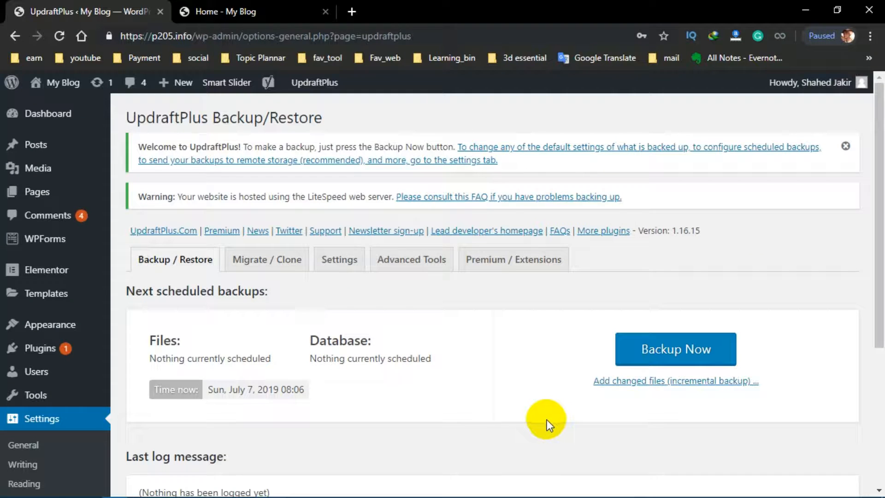
{"action": "scroll", "coordinate": [474, 427], "scroll_direction": "down", "scroll_amount": 3}
{"action": "scroll", "coordinate": [379, 410], "scroll_direction": "up", "scroll_amount": 3}
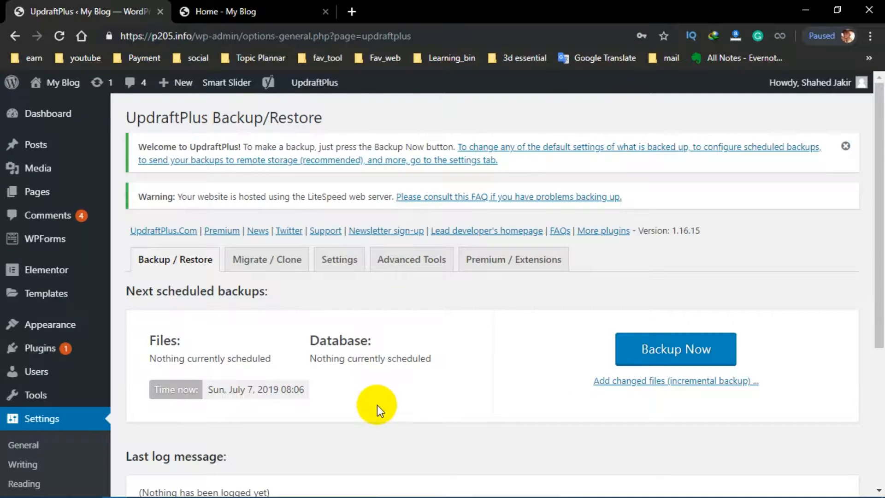
{"action": "left_click", "coordinate": [636, 350]}
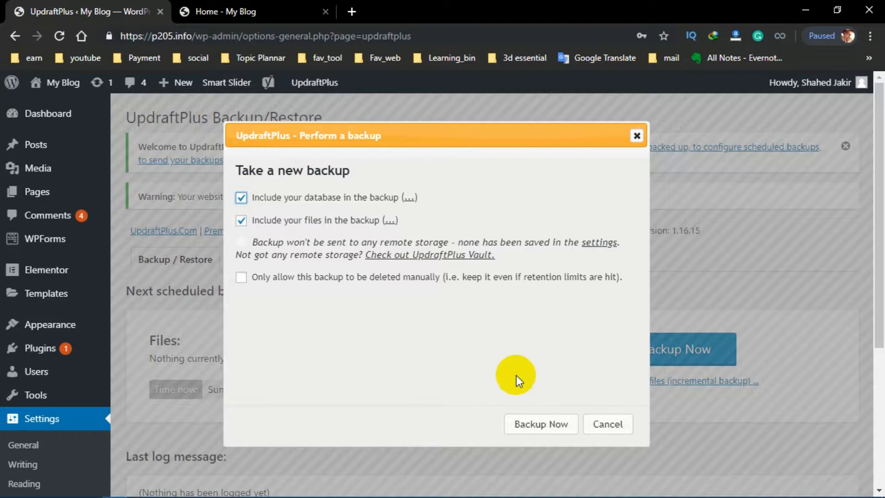
{"action": "left_click", "coordinate": [243, 280]}
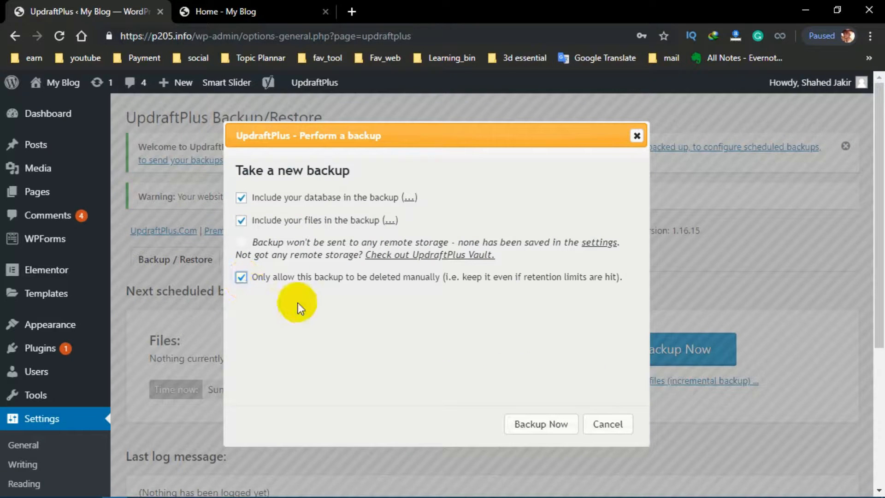
{"action": "left_click", "coordinate": [546, 424]}
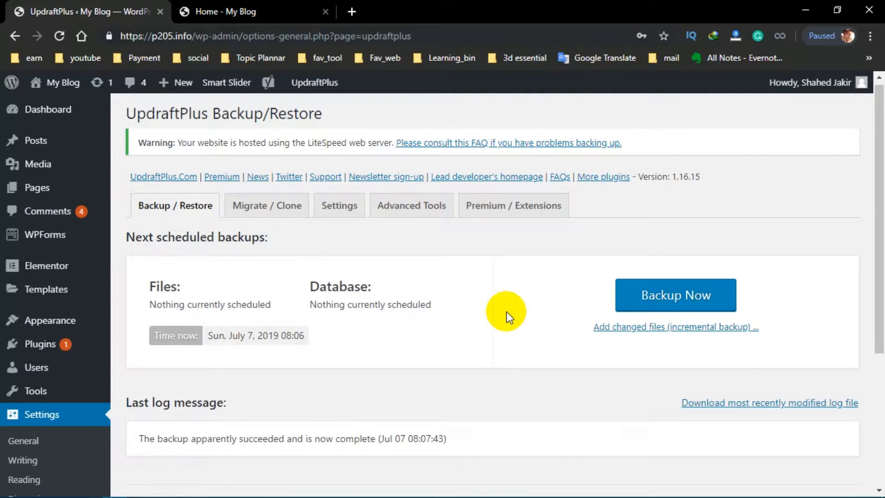
Step: Review the backup log message and the existing backups list with its backup data and available actions
{"action": "scroll", "coordinate": [507, 312], "scroll_direction": "down", "scroll_amount": 5}
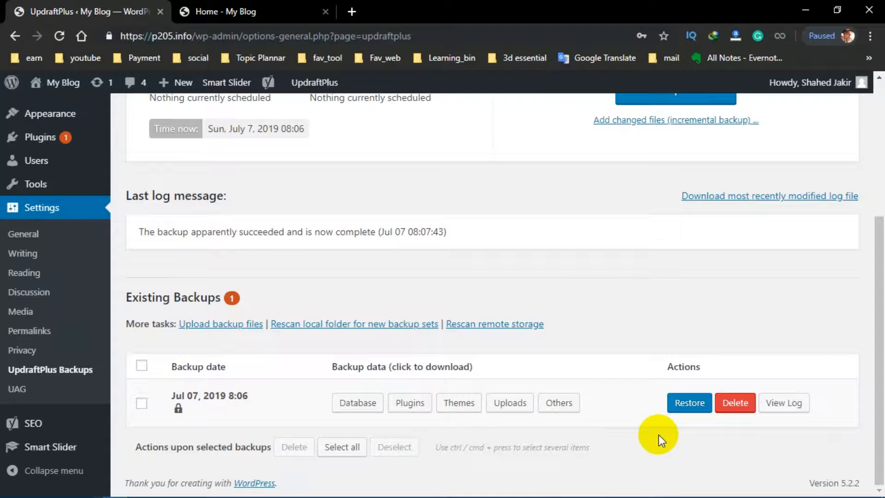
{"action": "scroll", "coordinate": [604, 369], "scroll_direction": "up", "scroll_amount": 5}
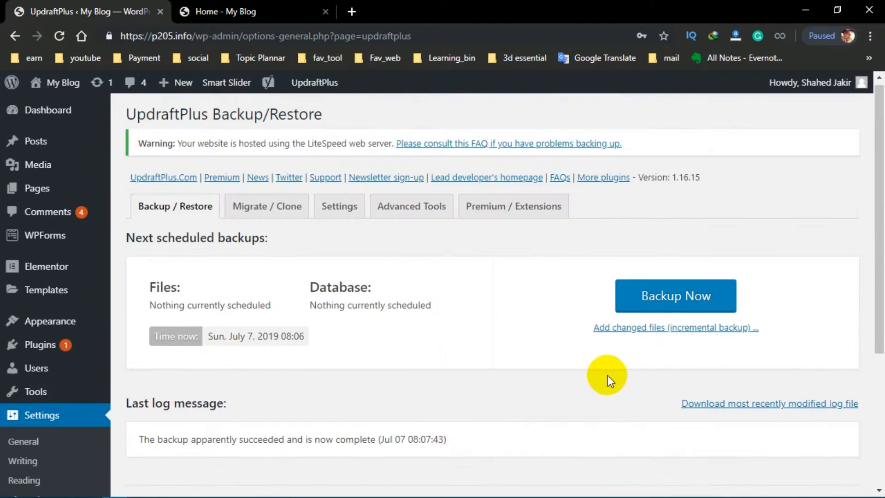
{"action": "scroll", "coordinate": [609, 396], "scroll_direction": "down", "scroll_amount": 5}
{"action": "scroll", "coordinate": [592, 422], "scroll_direction": "up", "scroll_amount": 5}
{"action": "scroll", "coordinate": [588, 423], "scroll_direction": "down", "scroll_amount": 5}
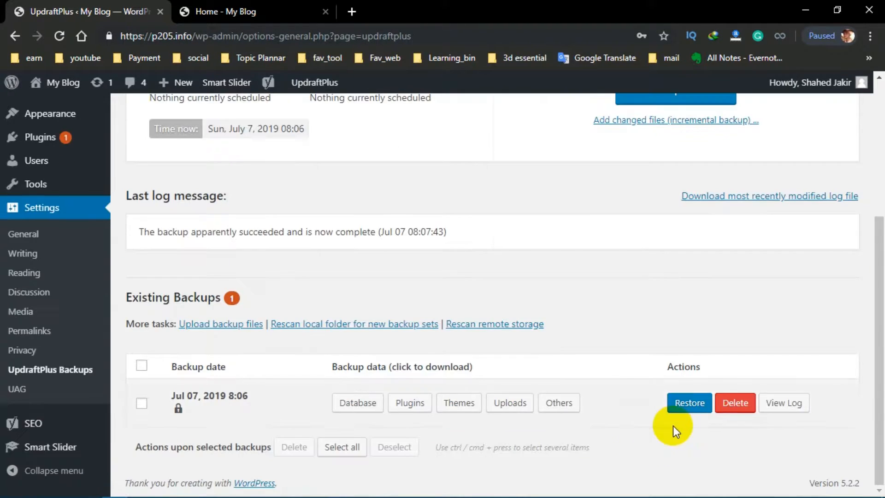
{"action": "scroll", "coordinate": [604, 421], "scroll_direction": "up", "scroll_amount": 5}
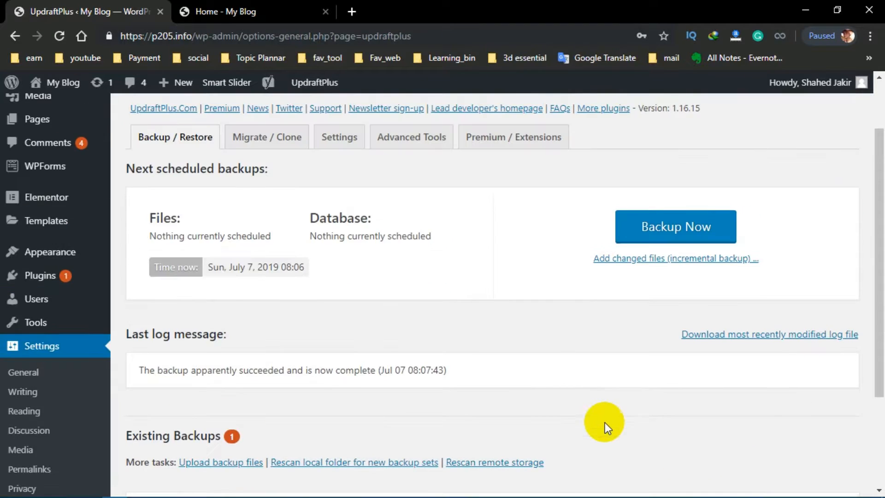
{"action": "scroll", "coordinate": [618, 408], "scroll_direction": "down", "scroll_amount": 5}
{"action": "scroll", "coordinate": [618, 406], "scroll_direction": "up", "scroll_amount": 5}
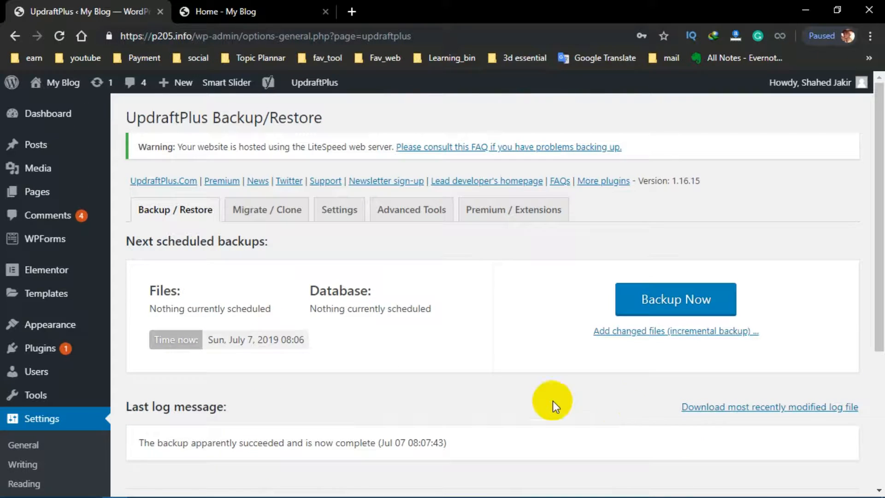
Step: Open the list of all pages in a new browser tab and move the Home page to the trash
{"action": "mouse_move", "coordinate": [34, 197]}
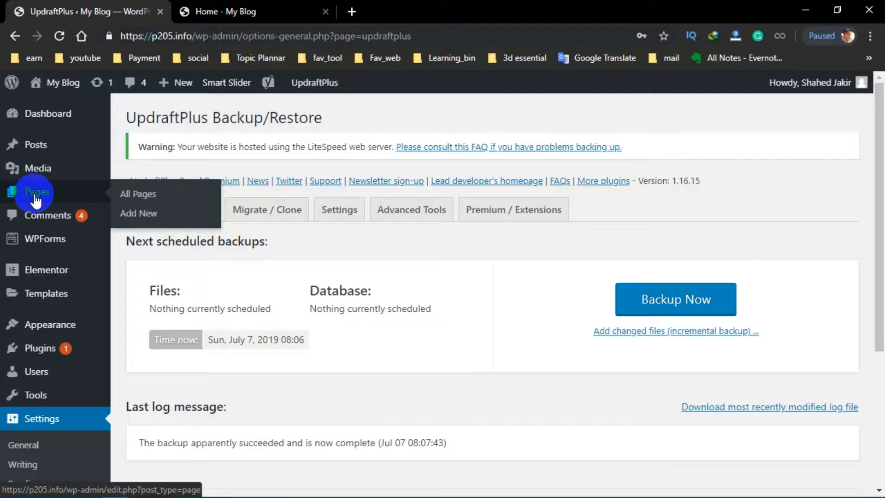
{"action": "right_click", "coordinate": [134, 194]}
{"action": "left_click", "coordinate": [182, 205]}
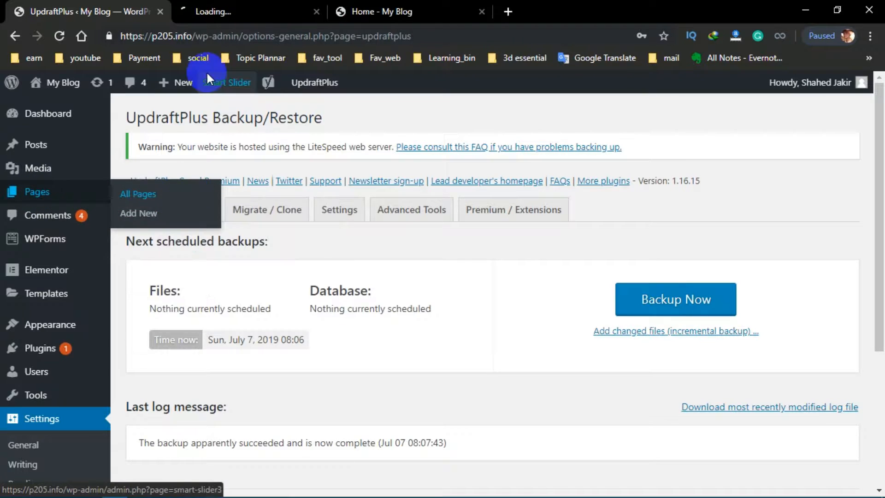
{"action": "left_click", "coordinate": [220, 10]}
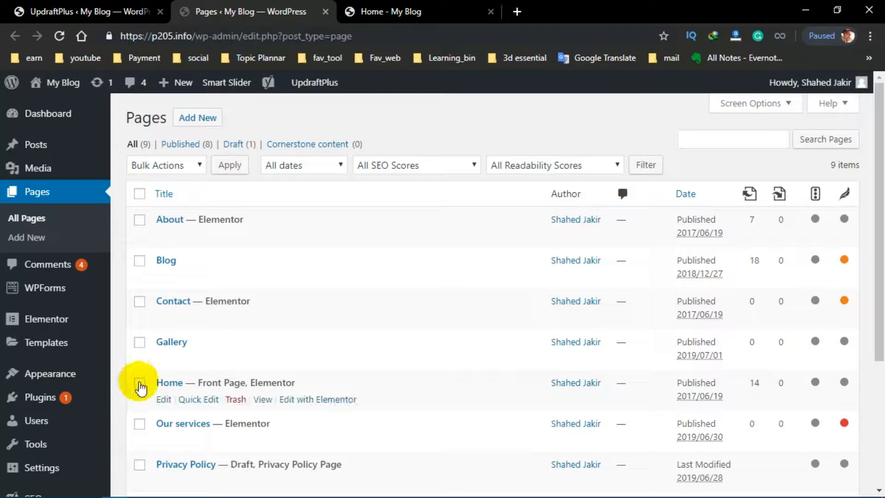
{"action": "left_click", "coordinate": [139, 383]}
{"action": "left_click", "coordinate": [237, 401]}
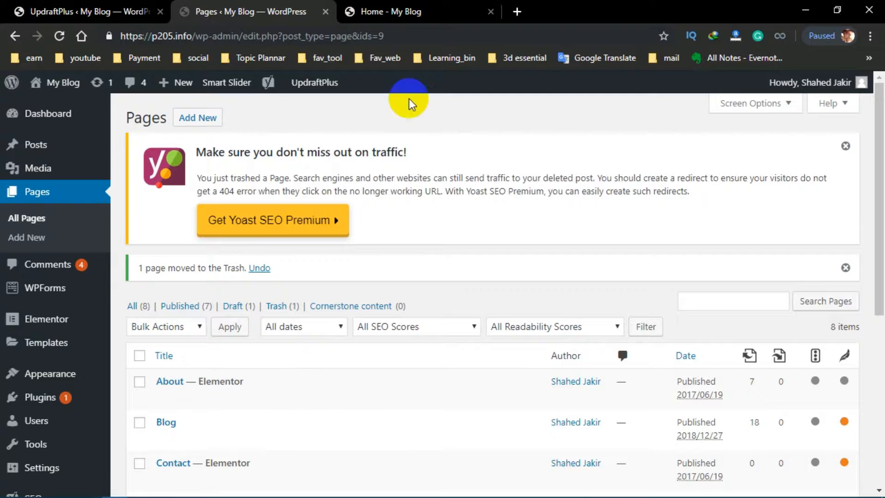
Step: Load the live site's home page and examine what it displays without the trashed Home page
{"action": "left_click", "coordinate": [417, 11]}
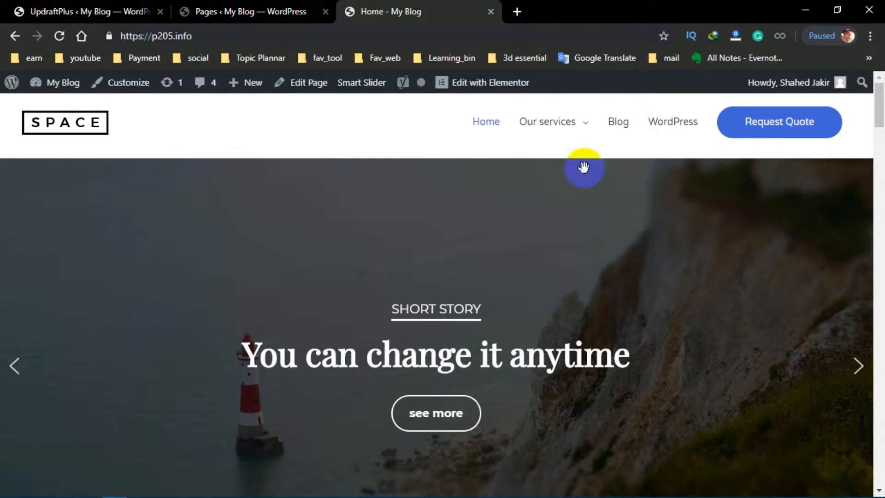
{"action": "left_click", "coordinate": [490, 124]}
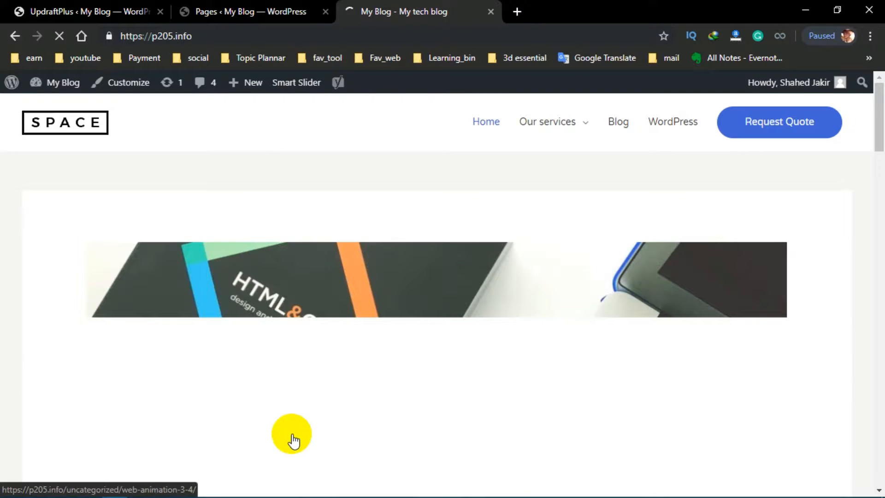
{"action": "scroll", "coordinate": [507, 346], "scroll_direction": "down", "scroll_amount": 8}
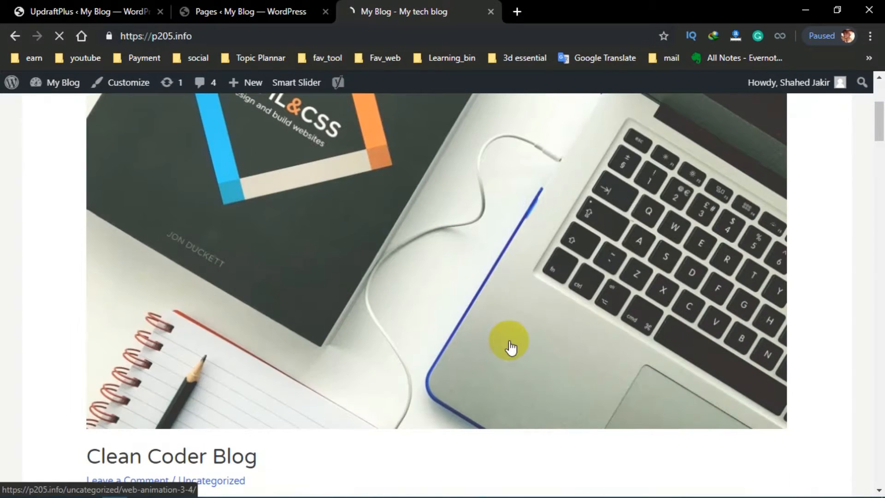
{"action": "scroll", "coordinate": [289, 381], "scroll_direction": "down", "scroll_amount": 5}
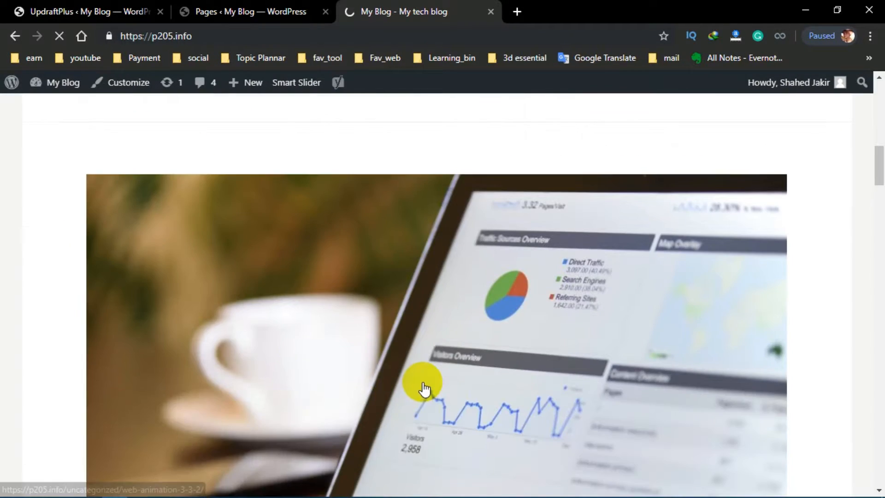
{"action": "scroll", "coordinate": [426, 389], "scroll_direction": "up", "scroll_amount": 10}
{"action": "scroll", "coordinate": [490, 295], "scroll_direction": "down", "scroll_amount": 4}
{"action": "scroll", "coordinate": [491, 294], "scroll_direction": "up", "scroll_amount": 1}
{"action": "scroll", "coordinate": [491, 294], "scroll_direction": "up", "scroll_amount": 6}
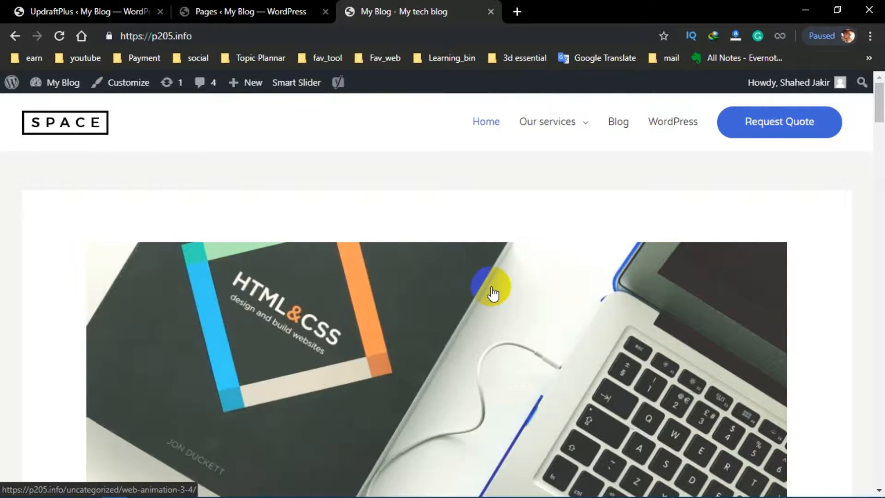
{"action": "left_click", "coordinate": [361, 278]}
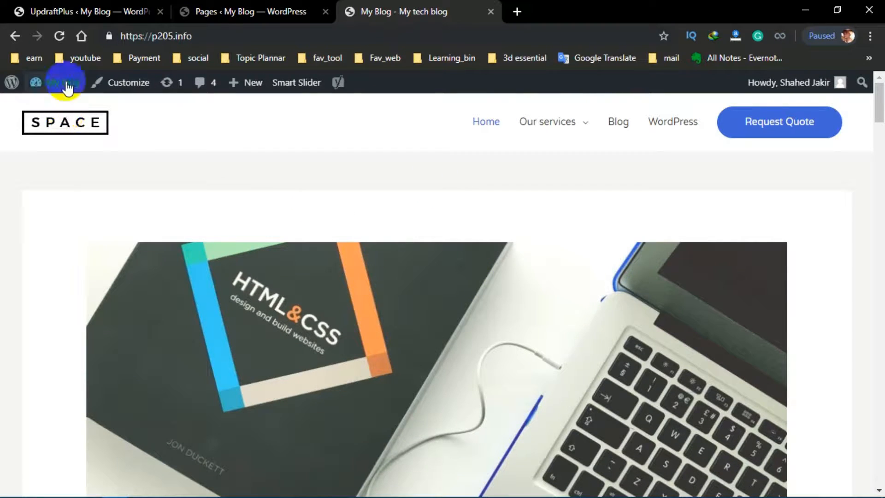
Step: Restore the Jul 07, 2019 8:06 backup with its plugins, themes, uploads, others and database components
{"action": "left_click", "coordinate": [65, 9]}
{"action": "scroll", "coordinate": [381, 336], "scroll_direction": "down", "scroll_amount": 5}
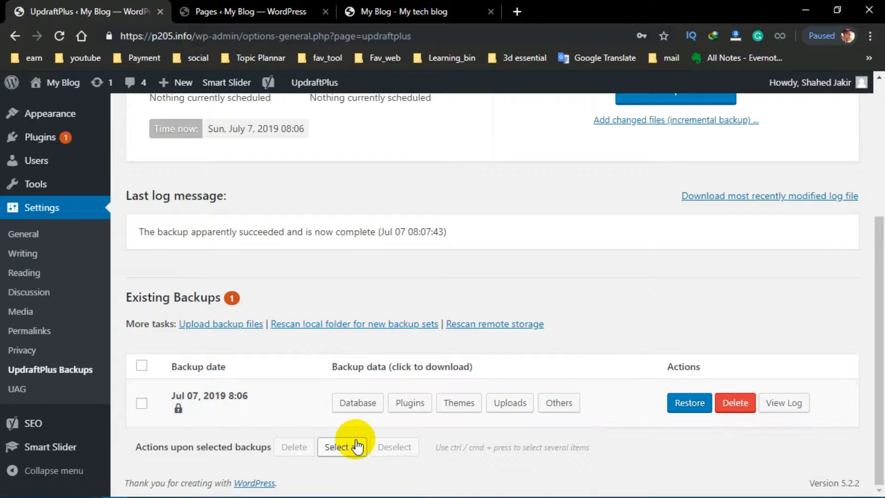
{"action": "left_click", "coordinate": [143, 414]}
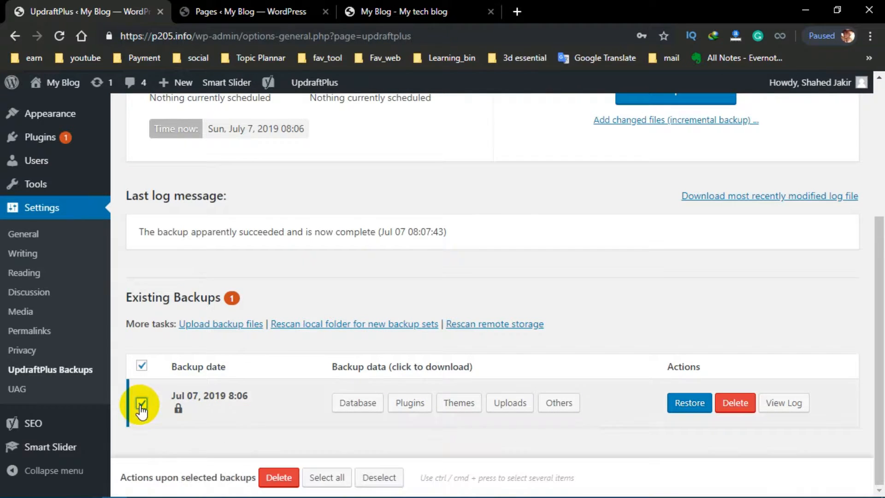
{"action": "left_click", "coordinate": [688, 403]}
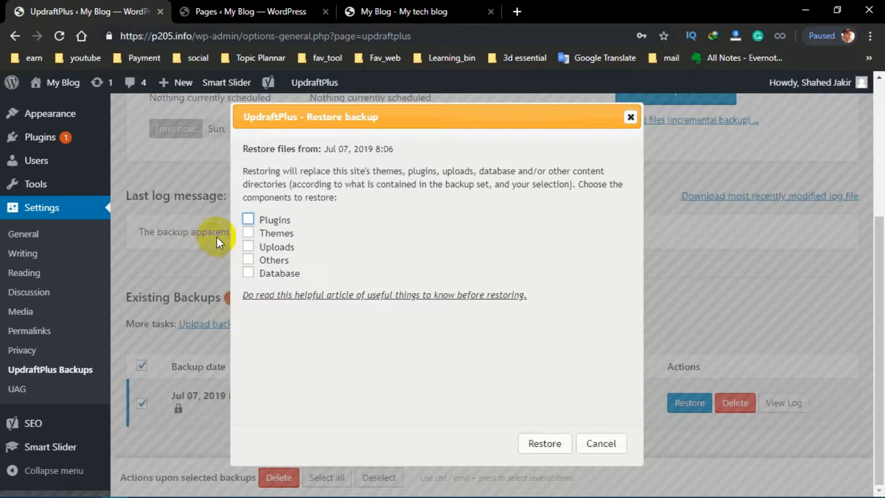
{"action": "left_click", "coordinate": [248, 220]}
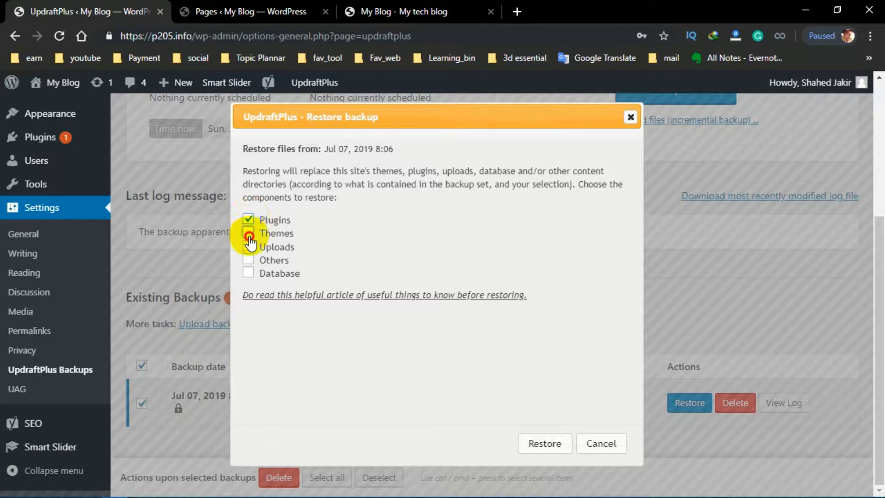
{"action": "left_click", "coordinate": [249, 233]}
{"action": "left_click", "coordinate": [248, 246]}
{"action": "left_click", "coordinate": [249, 260]}
{"action": "left_click", "coordinate": [248, 273]}
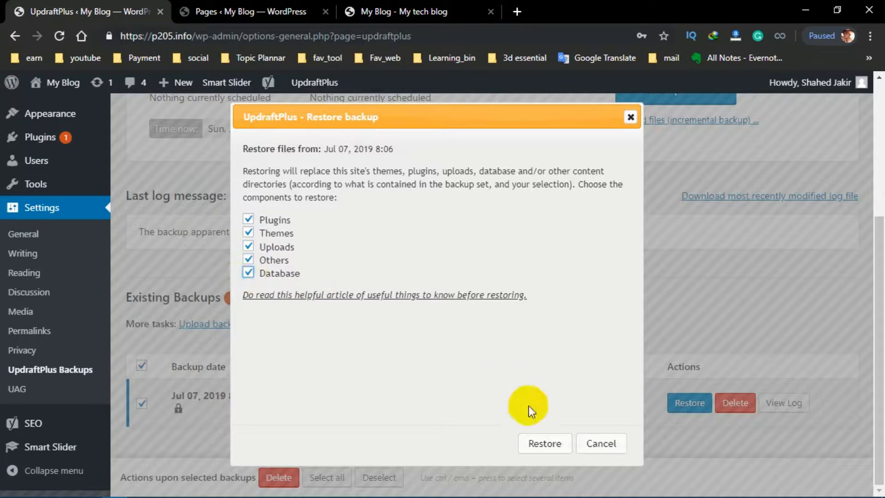
{"action": "left_click", "coordinate": [539, 443]}
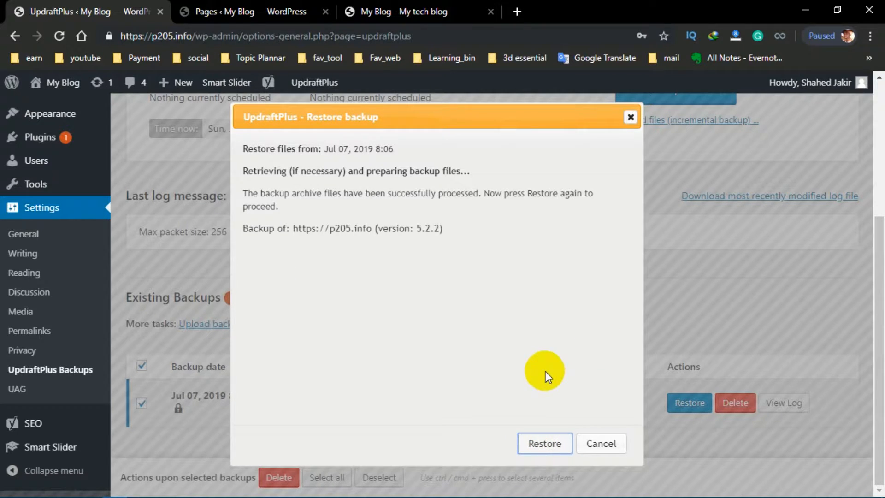
{"action": "left_click", "coordinate": [546, 445]}
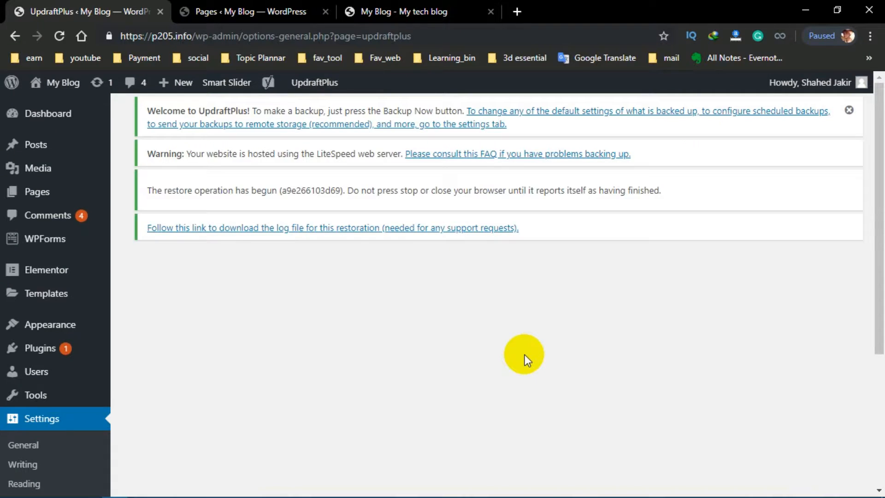
Step: Reload the live site's home page and examine the slider and the sections below it to check the restore
{"action": "left_click", "coordinate": [436, 14]}
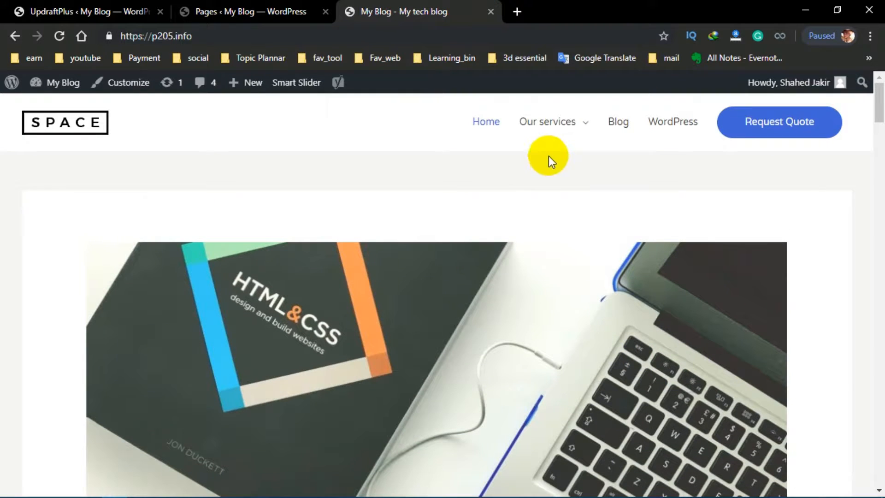
{"action": "left_click", "coordinate": [485, 121]}
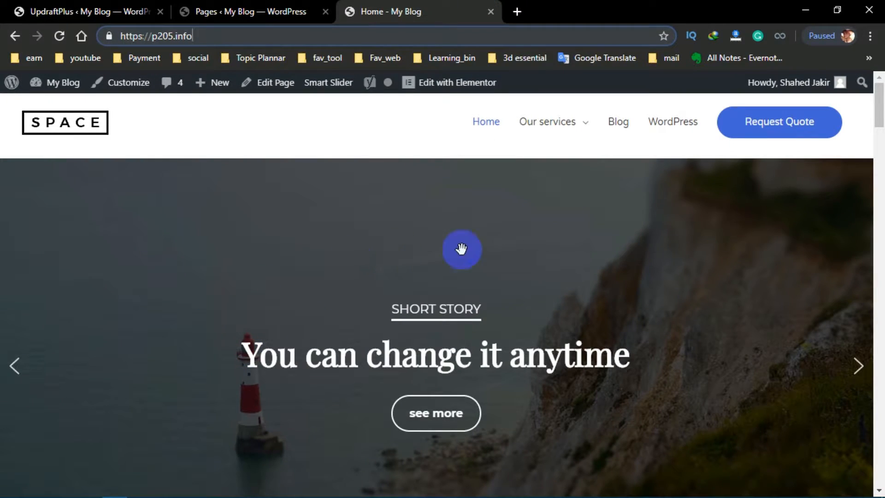
{"action": "scroll", "coordinate": [320, 249], "scroll_direction": "down", "scroll_amount": 10}
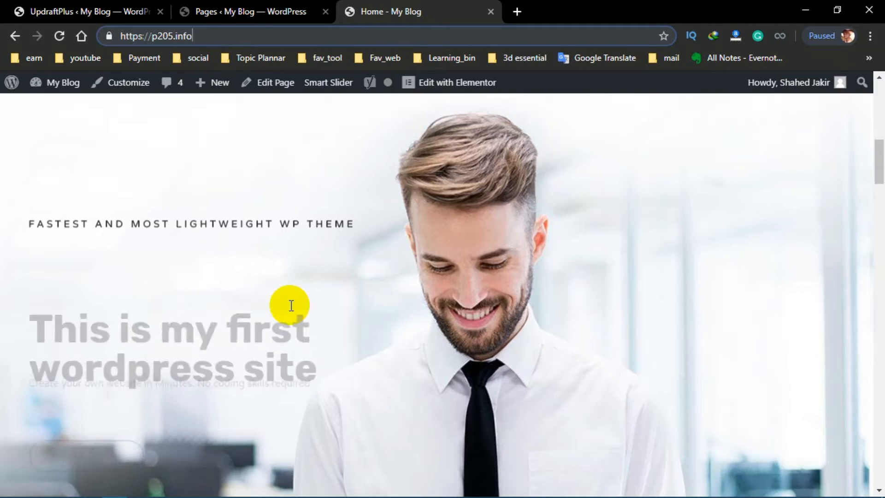
{"action": "scroll", "coordinate": [292, 306], "scroll_direction": "up", "scroll_amount": 10}
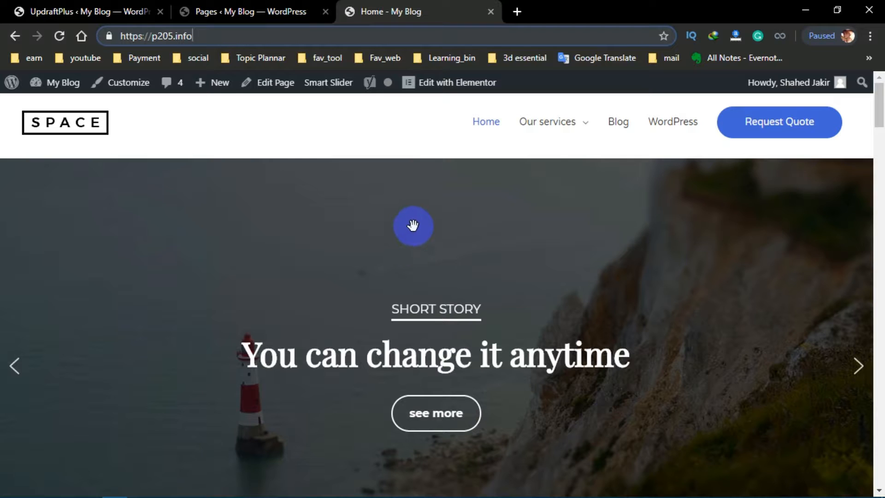
{"action": "scroll", "coordinate": [336, 223], "scroll_direction": "down", "scroll_amount": 6}
{"action": "scroll", "coordinate": [308, 303], "scroll_direction": "up", "scroll_amount": 6}
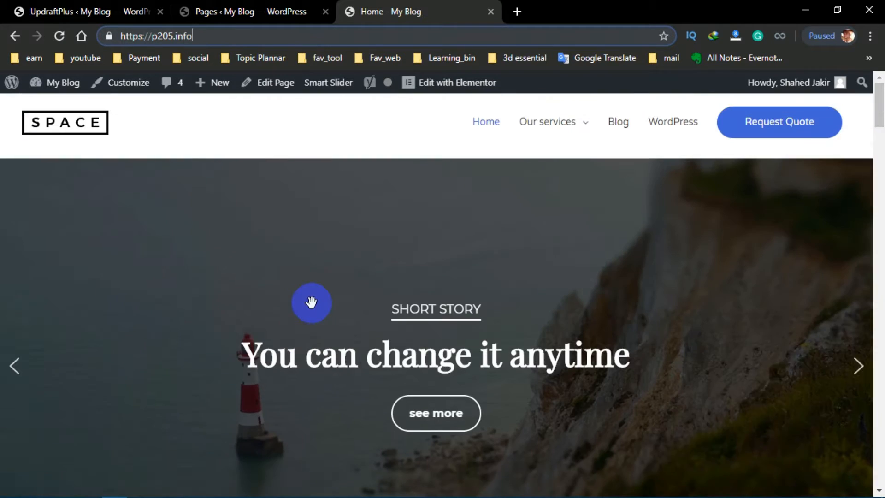
{"action": "scroll", "coordinate": [330, 350], "scroll_direction": "down", "scroll_amount": 6}
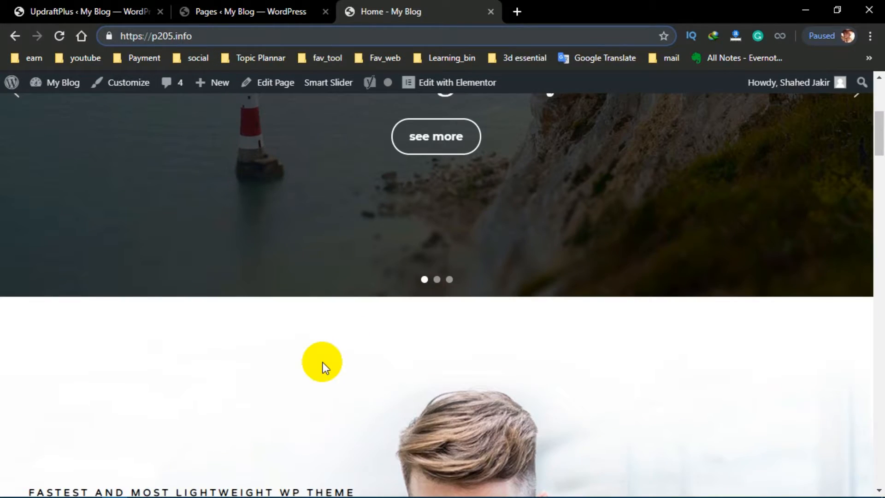
{"action": "scroll", "coordinate": [323, 362], "scroll_direction": "up", "scroll_amount": 6}
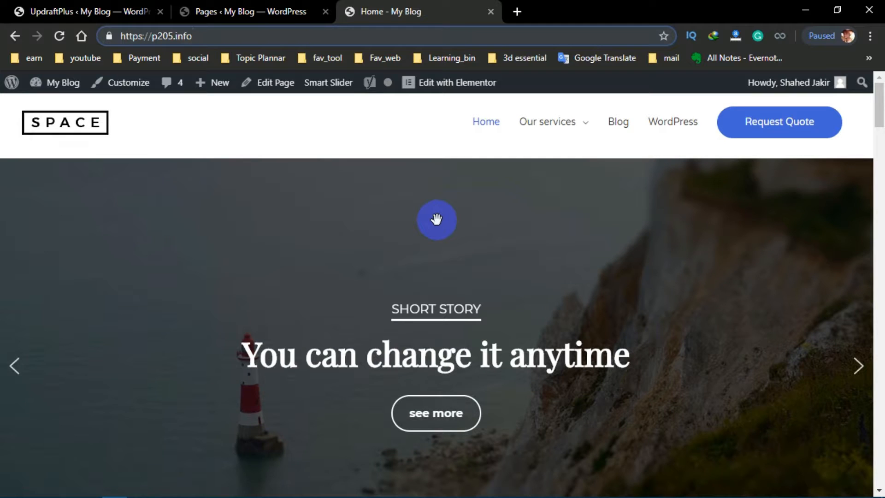
Step: Set both the files backup schedule and the database backup schedule to Weekly in the UpdraftPlus settings
{"action": "left_click", "coordinate": [65, 10]}
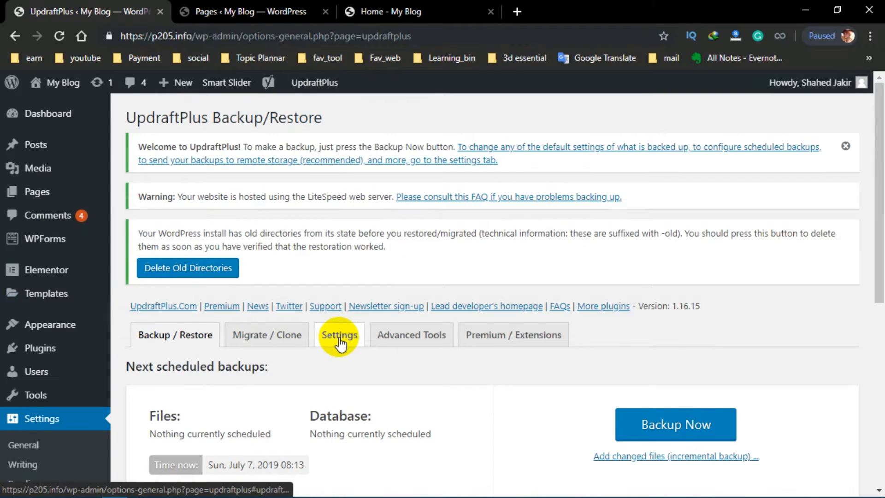
{"action": "left_click", "coordinate": [340, 340]}
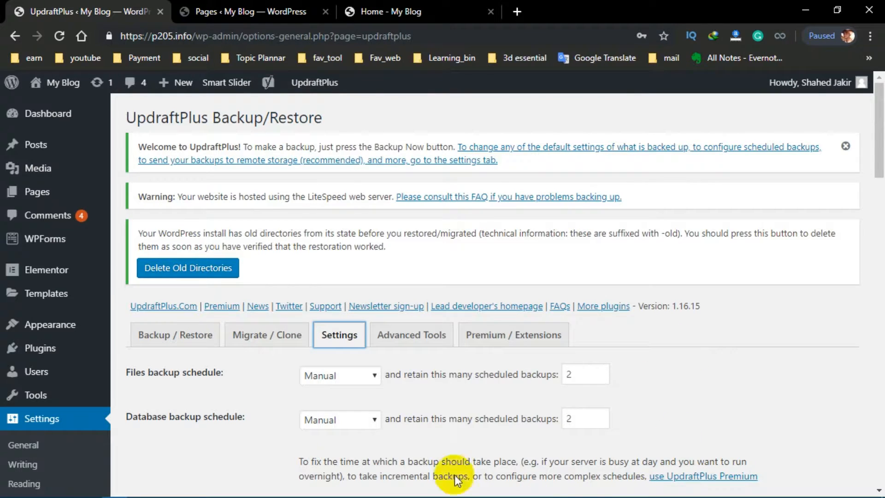
{"action": "left_click", "coordinate": [371, 378]}
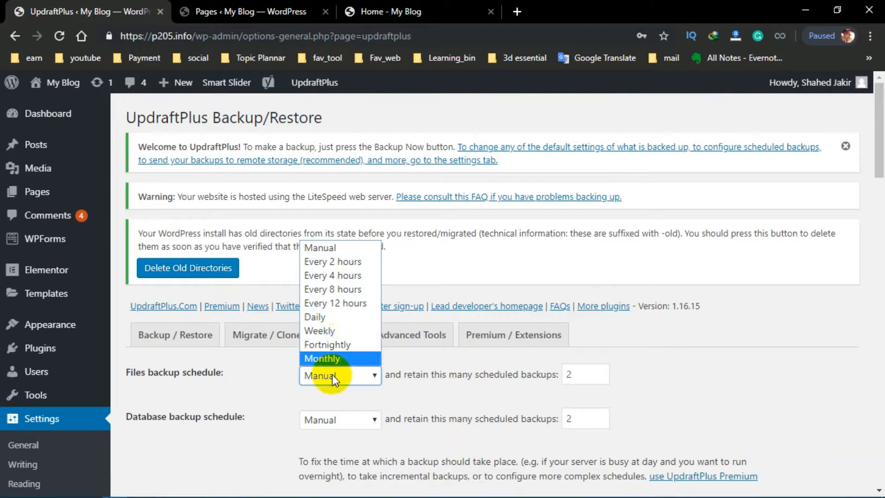
{"action": "left_click", "coordinate": [327, 331]}
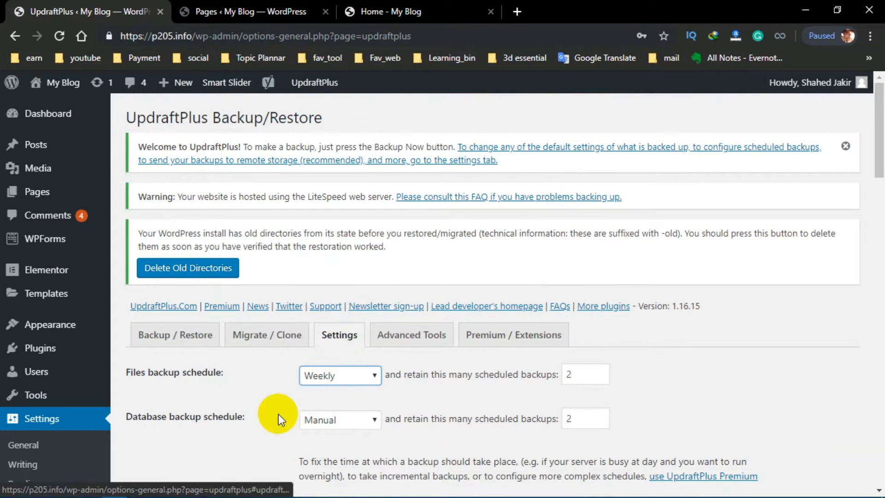
{"action": "left_click", "coordinate": [339, 424]}
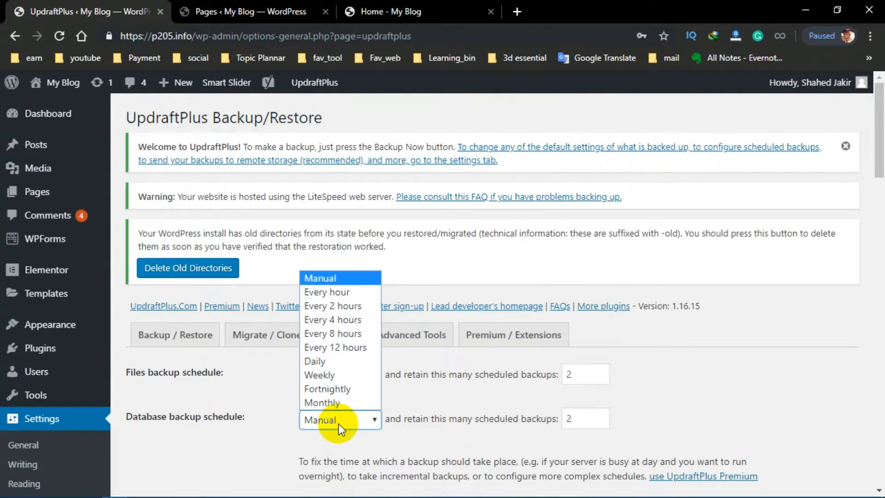
{"action": "left_click", "coordinate": [197, 424]}
{"action": "left_click", "coordinate": [307, 426]}
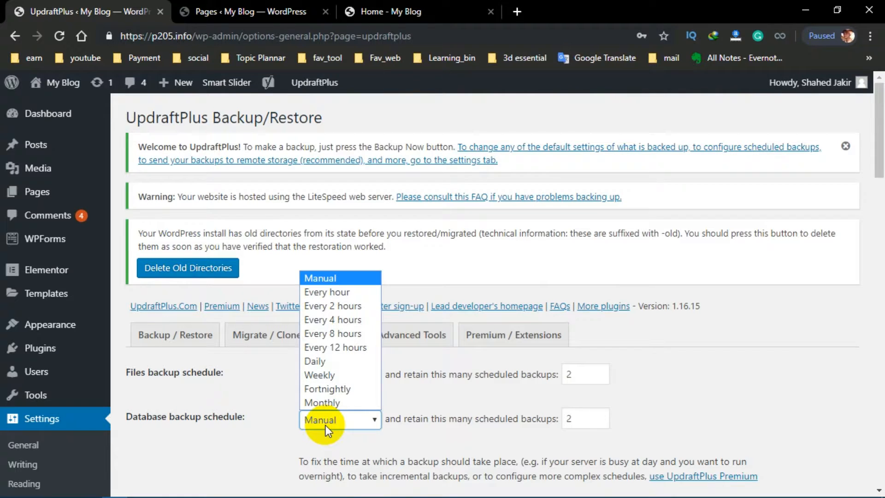
{"action": "left_click", "coordinate": [326, 375]}
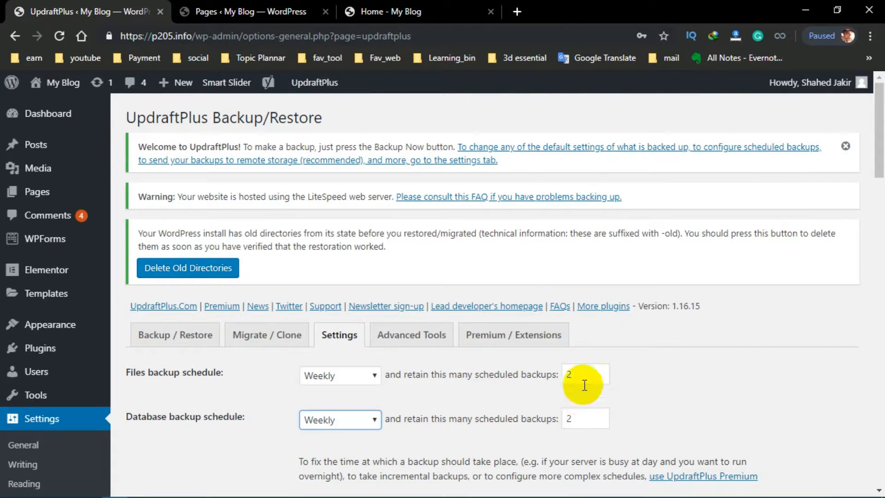
Step: Set the number of scheduled backups to retain to 4 for both files and database
{"action": "left_click_drag", "start_coordinate": [582, 373], "coordinate": [545, 375]}
{"action": "type", "text": "4"}
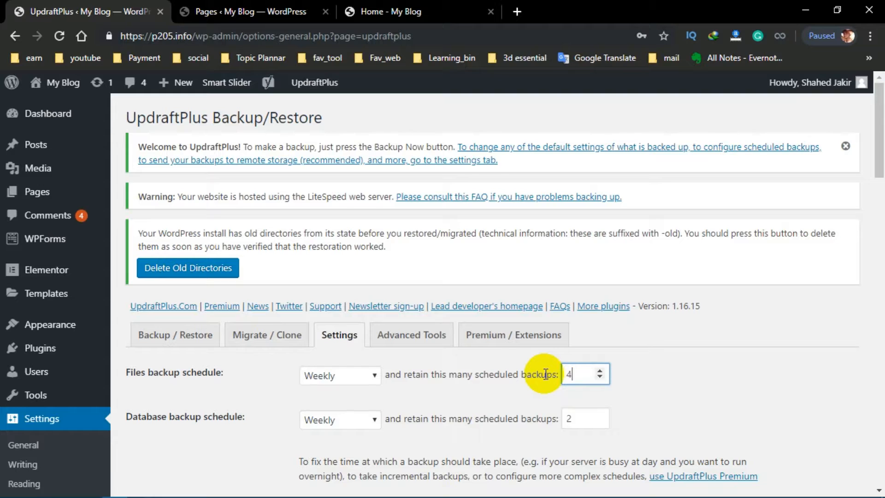
{"action": "left_click_drag", "start_coordinate": [582, 415], "coordinate": [533, 419]}
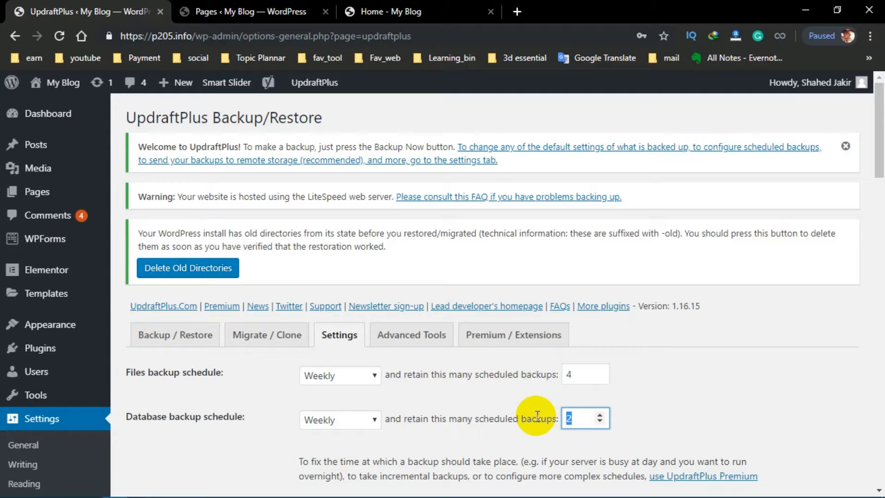
{"action": "type", "text": "4"}
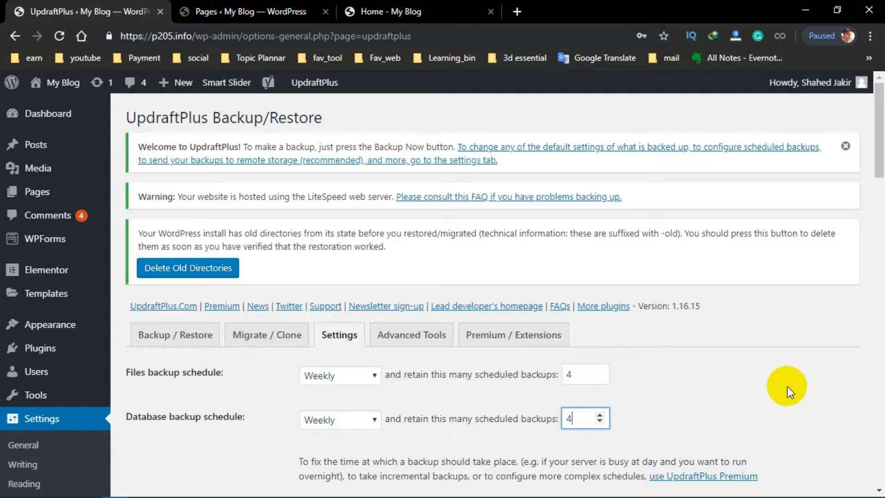
Step: Choose Google Drive as the remote storage for backups and save the settings
{"action": "scroll", "coordinate": [783, 386], "scroll_direction": "down", "scroll_amount": 3}
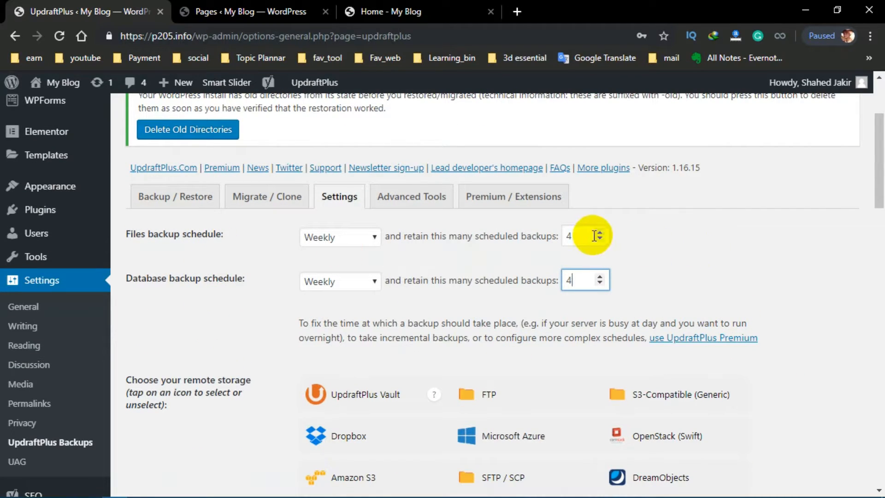
{"action": "scroll", "coordinate": [409, 280], "scroll_direction": "down", "scroll_amount": 4}
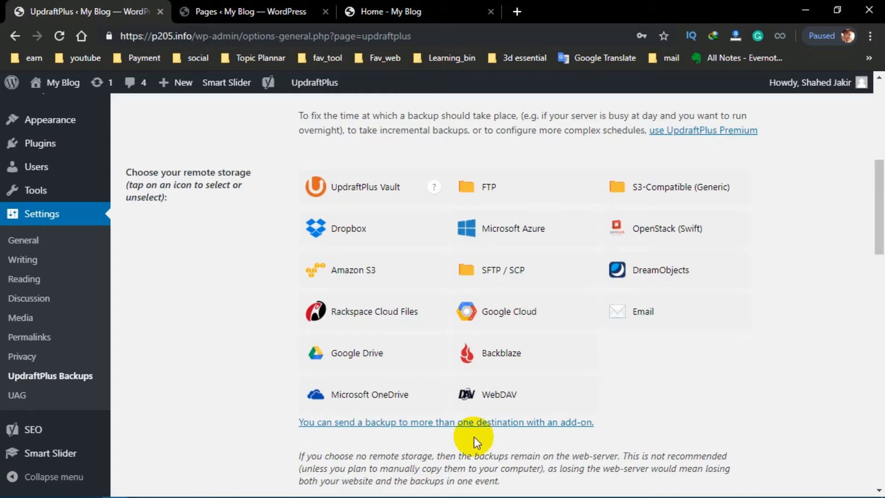
{"action": "left_click", "coordinate": [364, 364]}
{"action": "scroll", "coordinate": [623, 358], "scroll_direction": "down", "scroll_amount": 10}
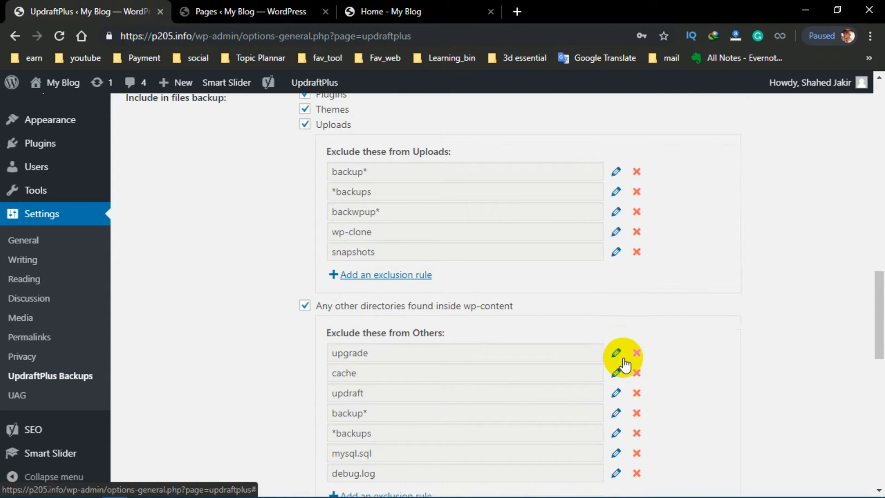
{"action": "scroll", "coordinate": [623, 359], "scroll_direction": "down", "scroll_amount": 10}
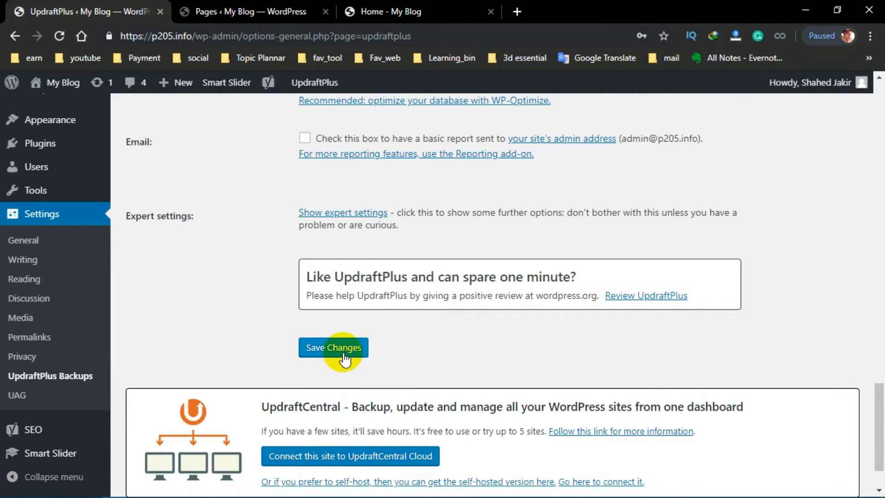
{"action": "left_click", "coordinate": [345, 350]}
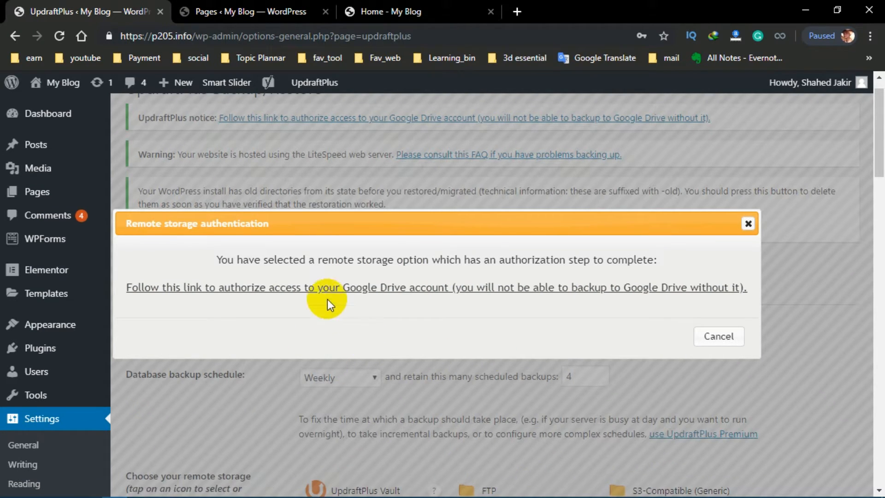
Step: Authorize UpdraftPlus to access the Google Drive account and complete the remote storage setup
{"action": "left_click", "coordinate": [361, 287]}
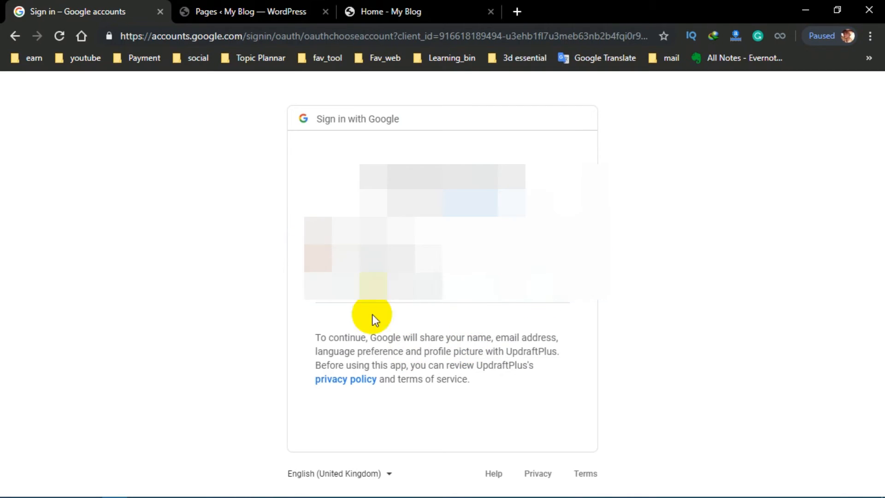
{"action": "left_click", "coordinate": [371, 256]}
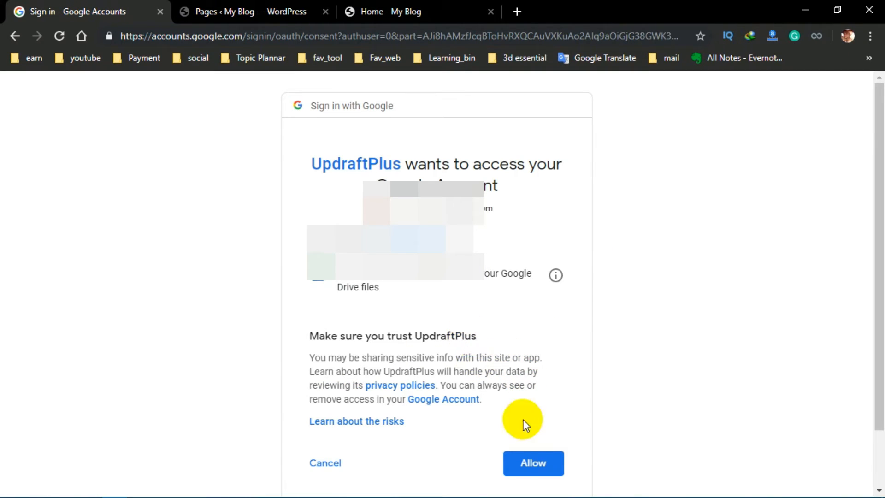
{"action": "left_click", "coordinate": [530, 467]}
{"action": "left_click", "coordinate": [466, 471]}
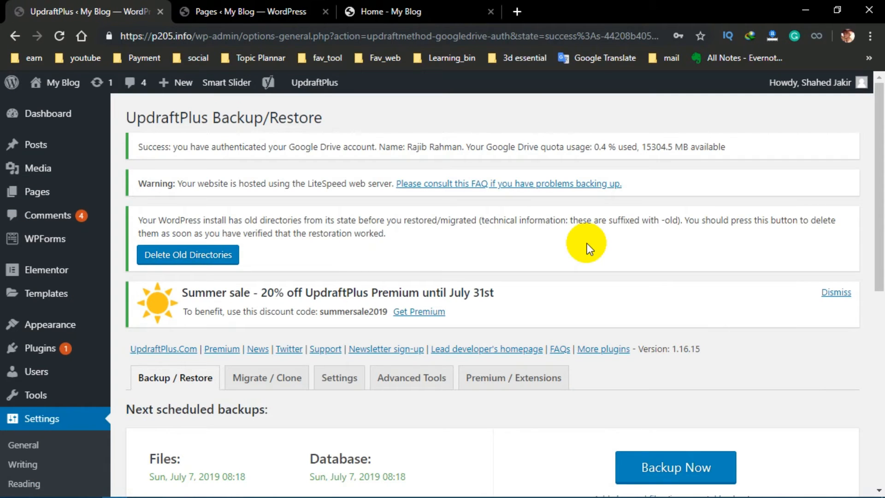
Step: Review the Google Drive authentication notice, the next scheduled backups and the last log message
{"action": "scroll", "coordinate": [587, 243], "scroll_direction": "down", "scroll_amount": 5}
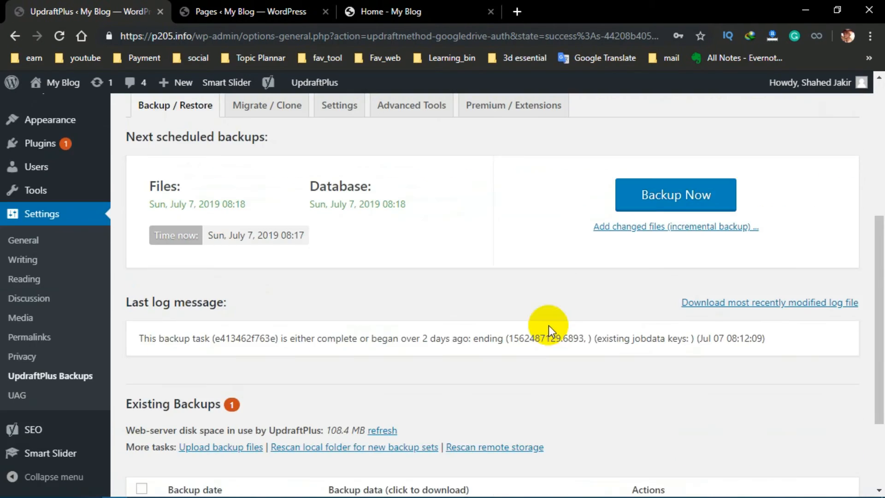
{"action": "scroll", "coordinate": [549, 326], "scroll_direction": "up", "scroll_amount": 5}
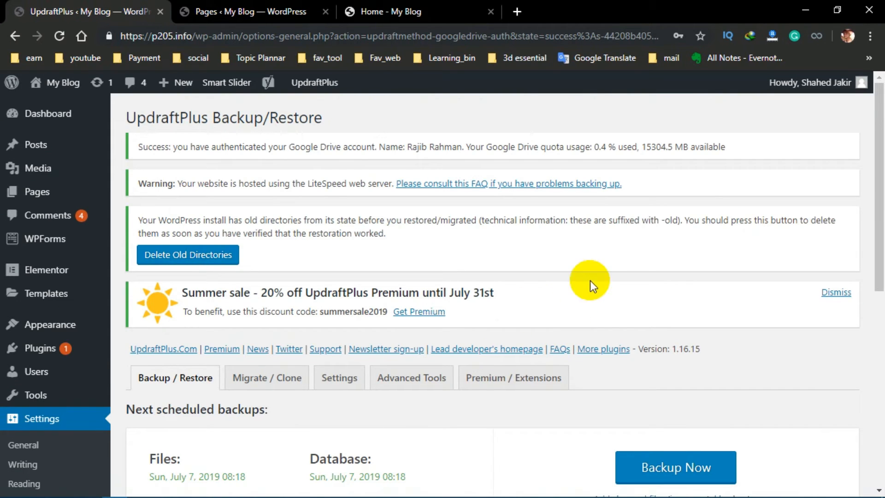
{"action": "scroll", "coordinate": [567, 282], "scroll_direction": "down", "scroll_amount": 5}
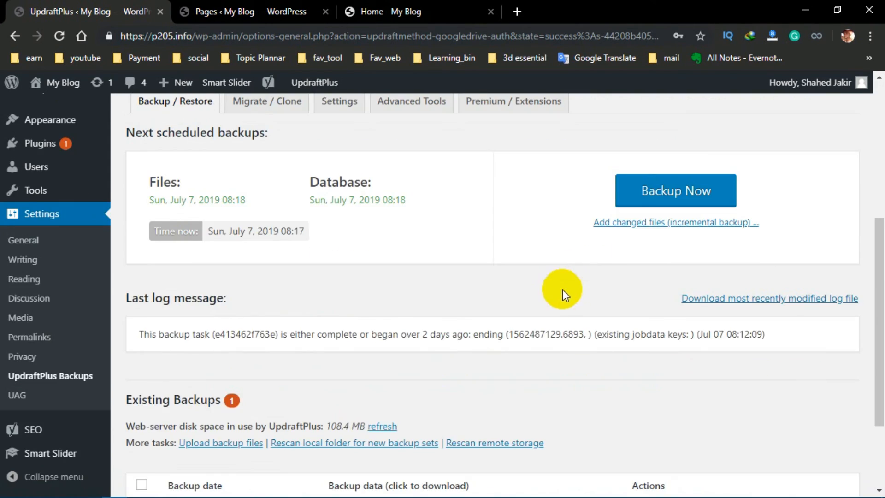
{"action": "scroll", "coordinate": [553, 303], "scroll_direction": "up", "scroll_amount": 5}
{"action": "scroll", "coordinate": [560, 328], "scroll_direction": "down", "scroll_amount": 2}
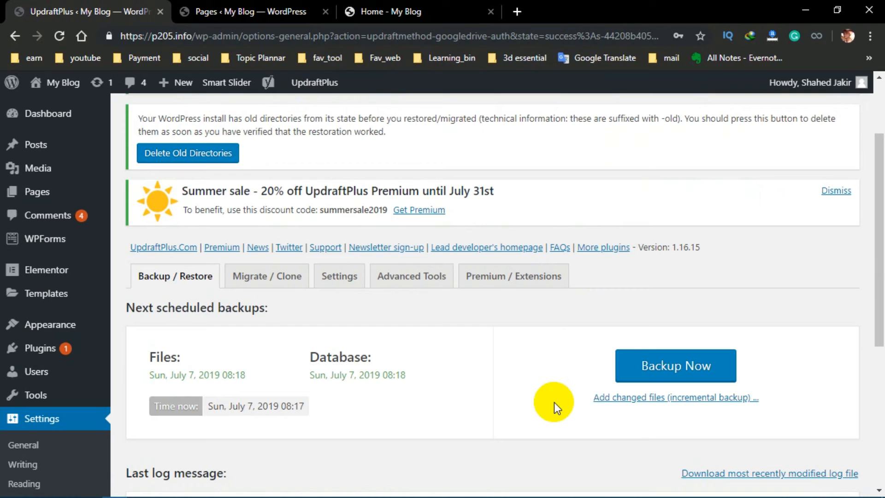
{"action": "scroll", "coordinate": [541, 400], "scroll_direction": "up", "scroll_amount": 2}
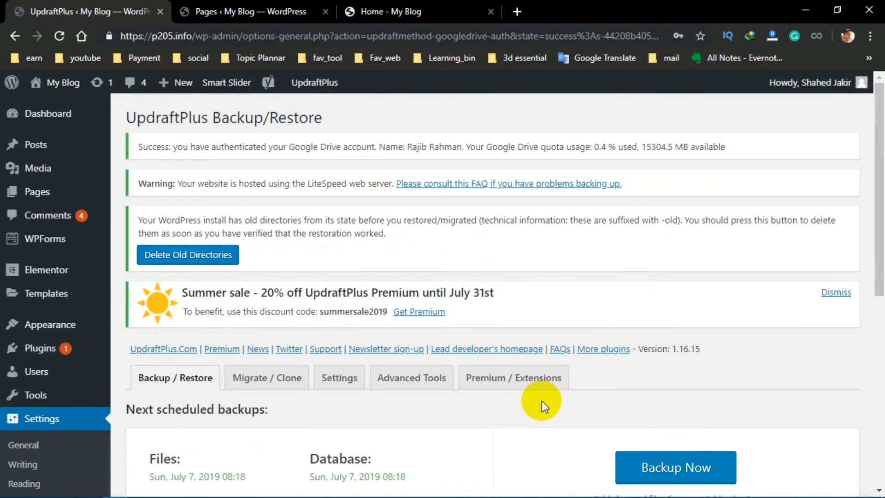